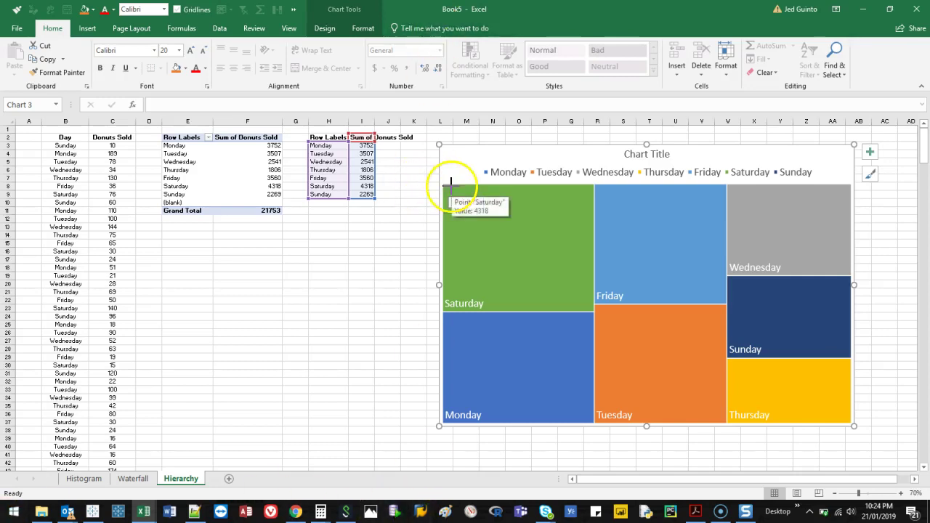
# Fill 100 into all seven weekday totals in I3:I9 at once with Ctrl+Enter
pyautogui.moveTo(441, 185)
pyautogui.mouseDown()
pyautogui.moveTo(442, 404)
pyautogui.moveTo(926, 429)
pyautogui.moveTo(870, 156)
pyautogui.moveTo(449, 187)
pyautogui.mouseUp()
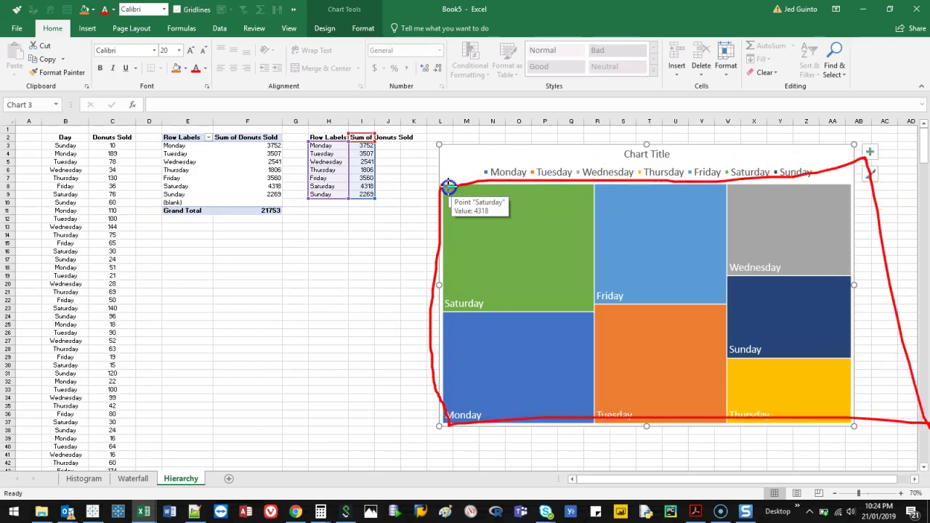
pyautogui.press('Escape')
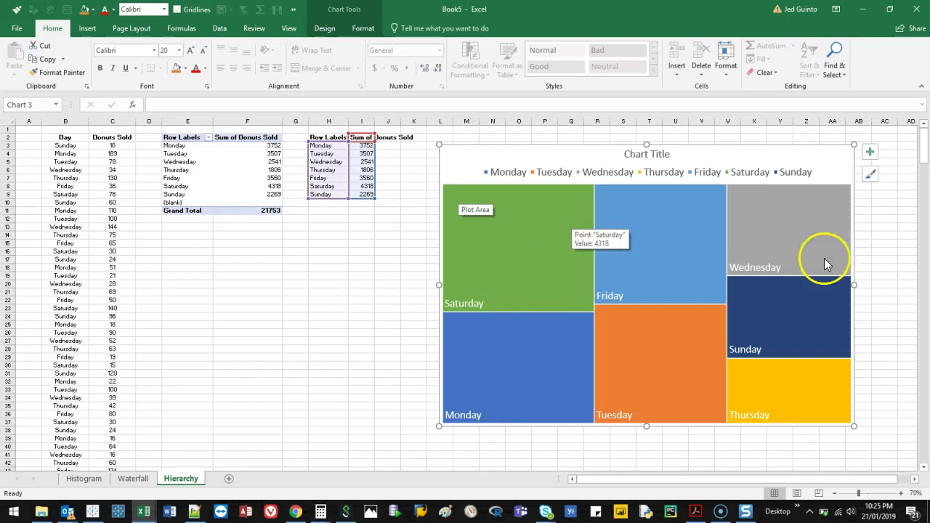
pyautogui.click(364, 147)
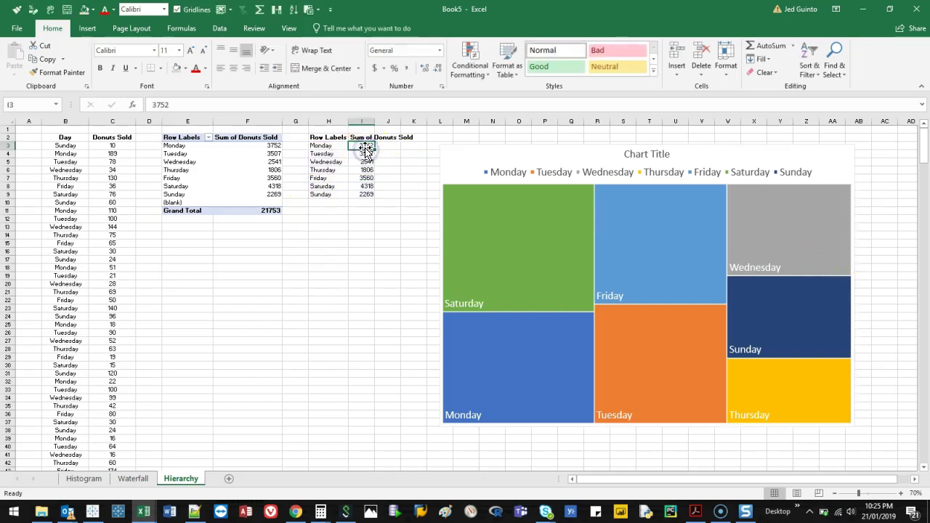
pyautogui.moveTo(365, 147); pyautogui.dragTo(365, 194)
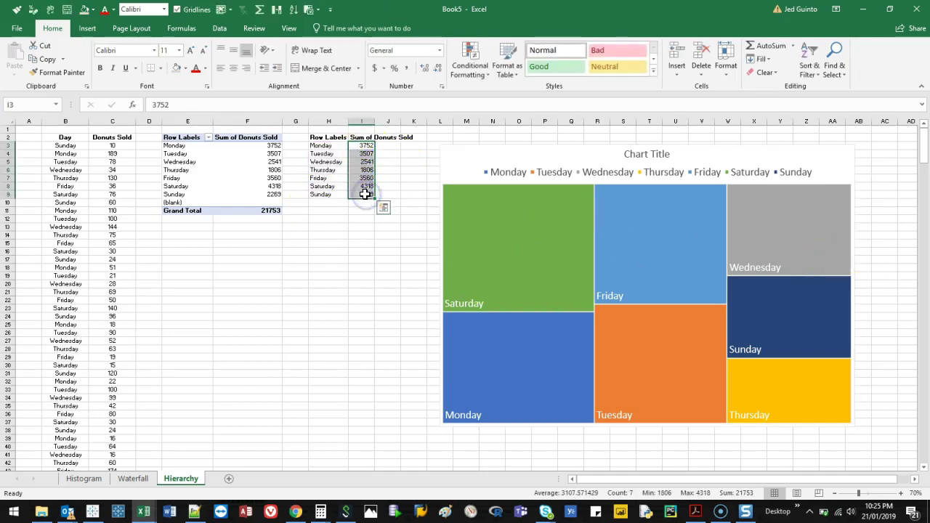
pyautogui.write('100')
pyautogui.press('Return')
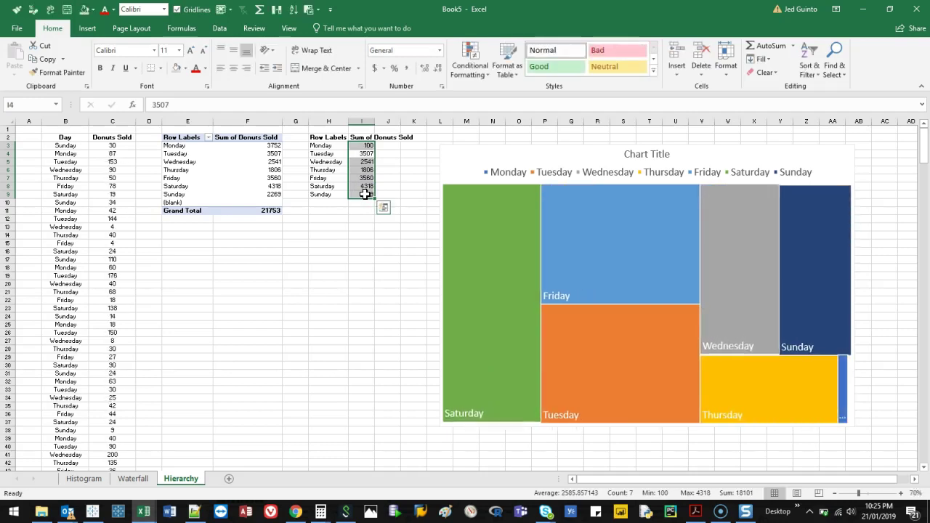
pyautogui.hotkey('alt', 'Tab')
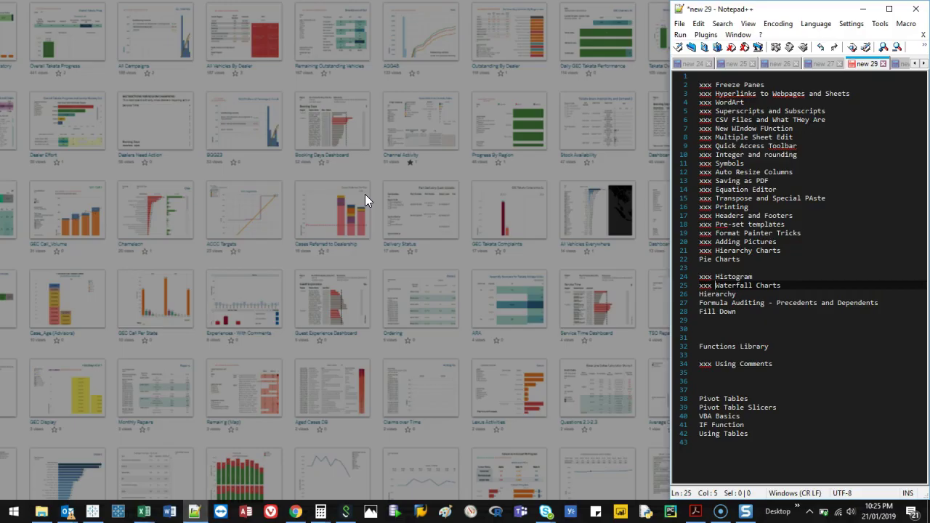
pyautogui.click(144, 512)
pyautogui.click(314, 454)
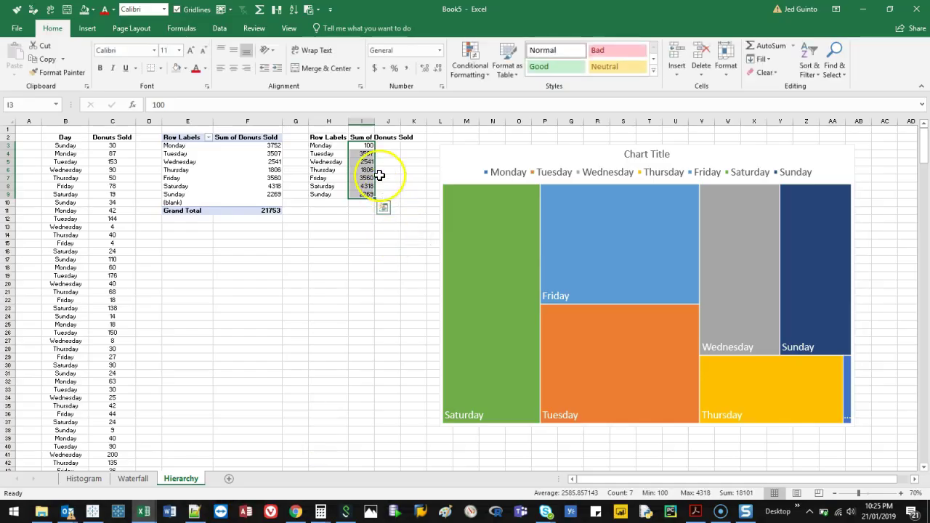
pyautogui.write('10')
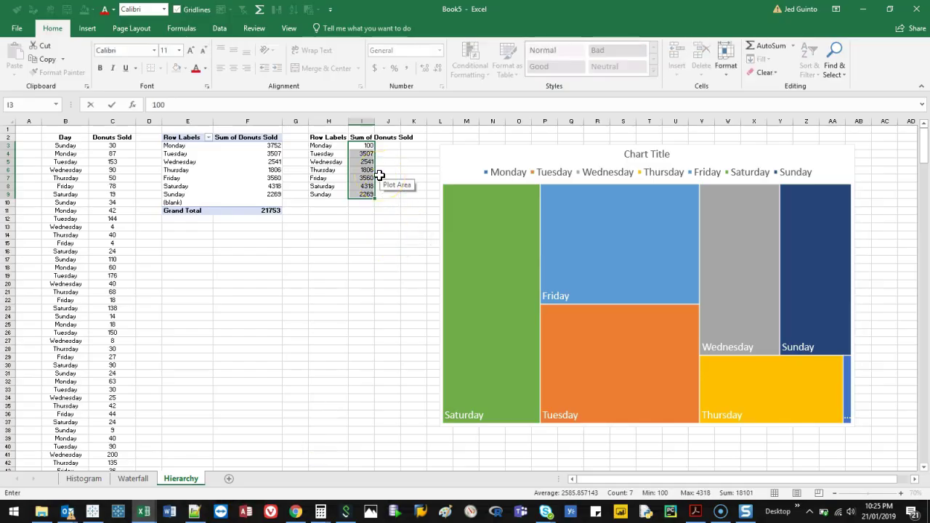
pyautogui.hotkey('ctrl', 'Return')
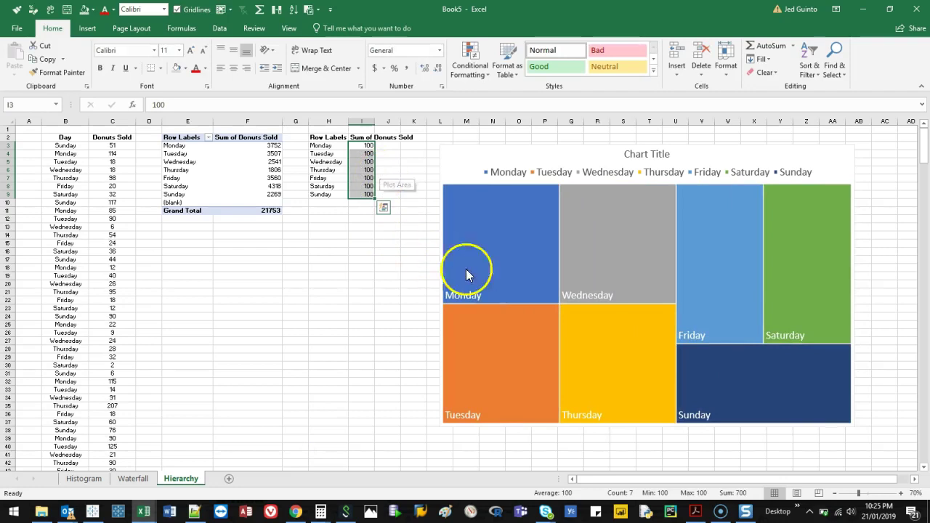
# Enlarge the treemap chart toward the lower left and move it down the sheet
pyautogui.click(443, 155)
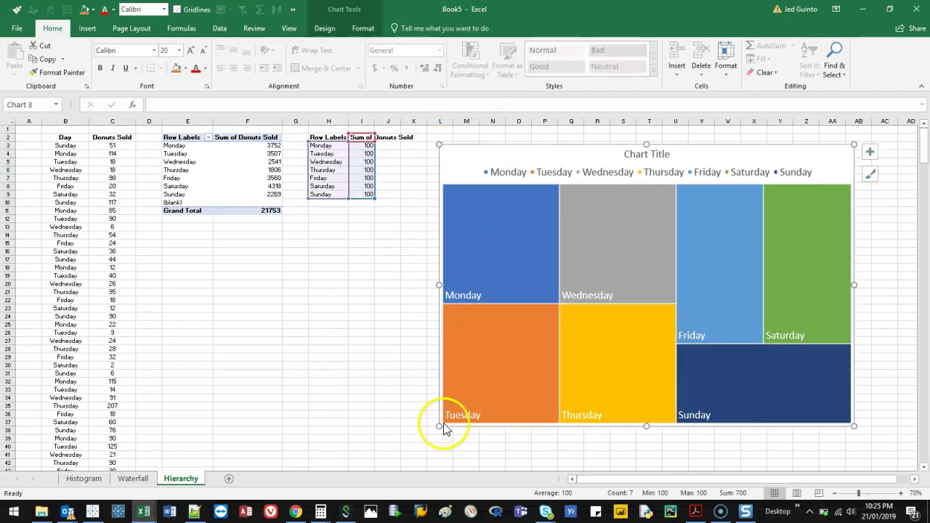
pyautogui.moveTo(439, 426); pyautogui.dragTo(373, 458)
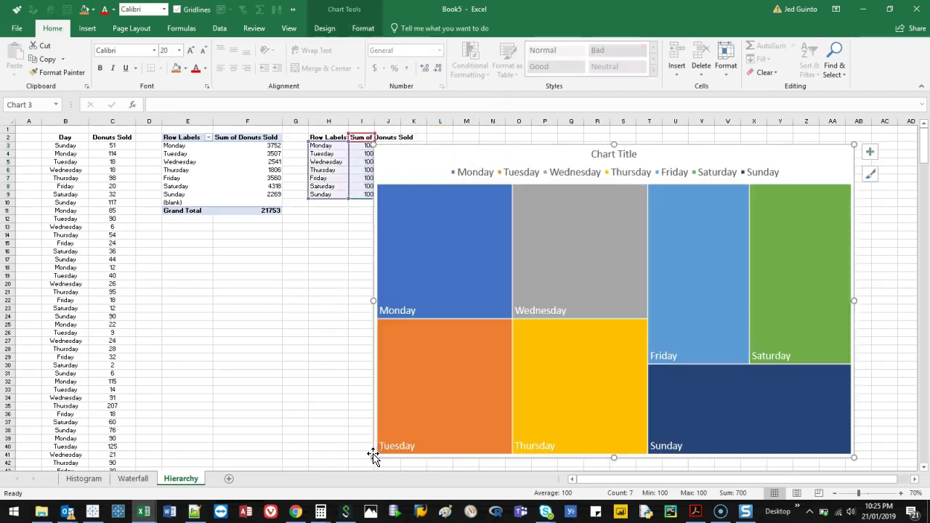
pyautogui.moveTo(371, 301); pyautogui.dragTo(321, 306)
pyautogui.moveTo(474, 152); pyautogui.dragTo(402, 231)
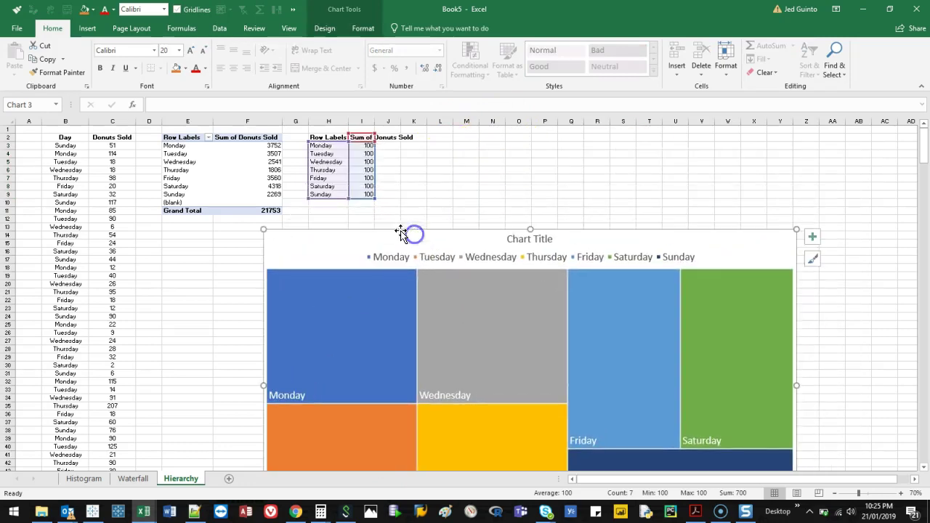
# Clear Sunday's row H9:I9, end the chart's data range at row 8, and reposition the chart beside the totals
pyautogui.moveTo(339, 193); pyautogui.dragTo(358, 196)
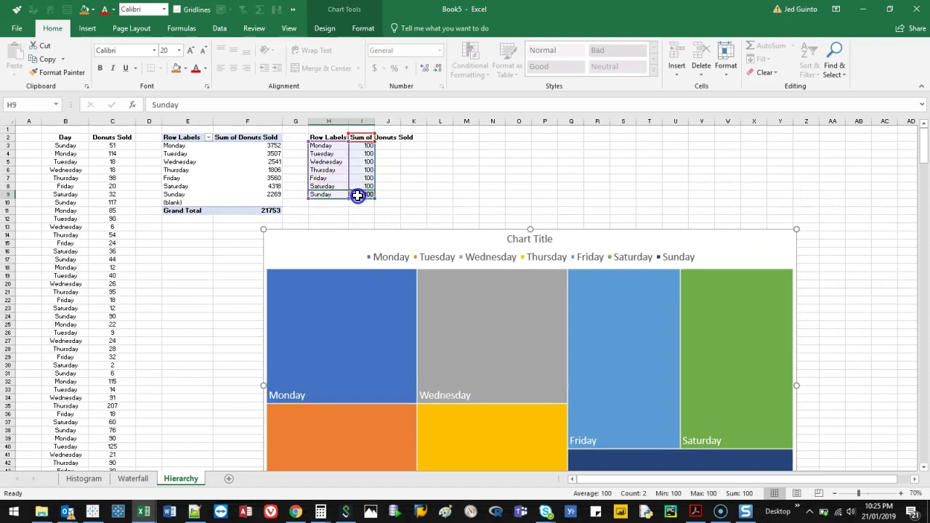
pyautogui.press('Delete')
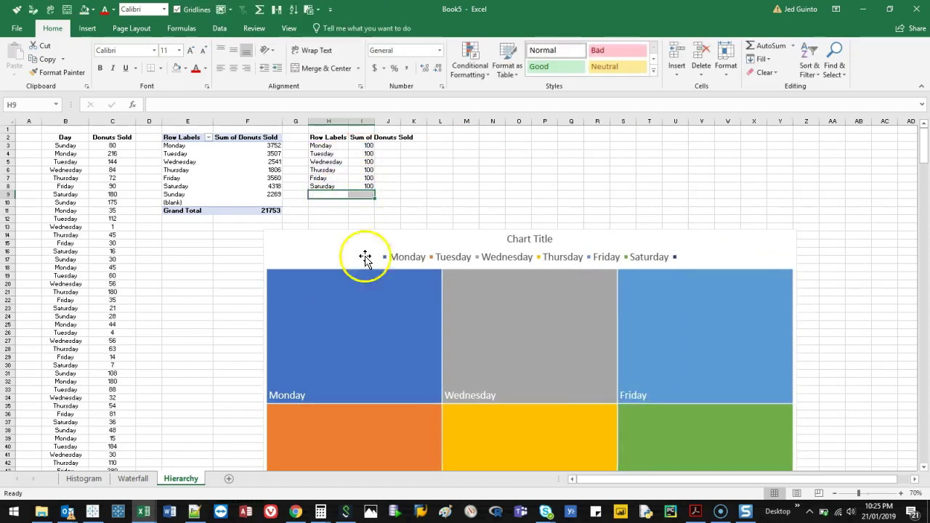
pyautogui.click(365, 247)
pyautogui.moveTo(373, 197); pyautogui.dragTo(375, 190)
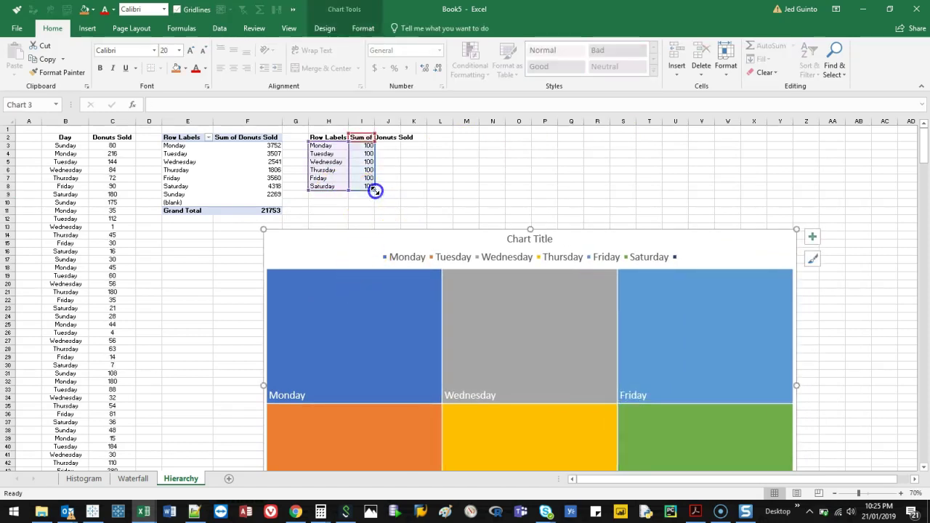
pyautogui.moveTo(453, 234)
pyautogui.mouseDown()
pyautogui.moveTo(579, 162)
pyautogui.moveTo(535, 139)
pyautogui.moveTo(544, 131)
pyautogui.mouseUp()
pyautogui.moveTo(370, 286); pyautogui.dragTo(393, 276)
# Change Saturday's value in I8 to 200
pyautogui.click(368, 185)
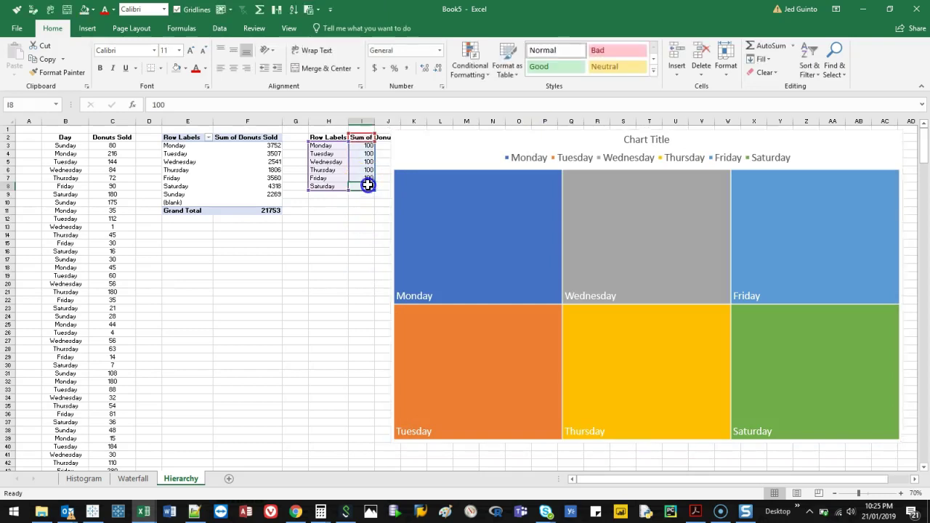
pyautogui.write('22')
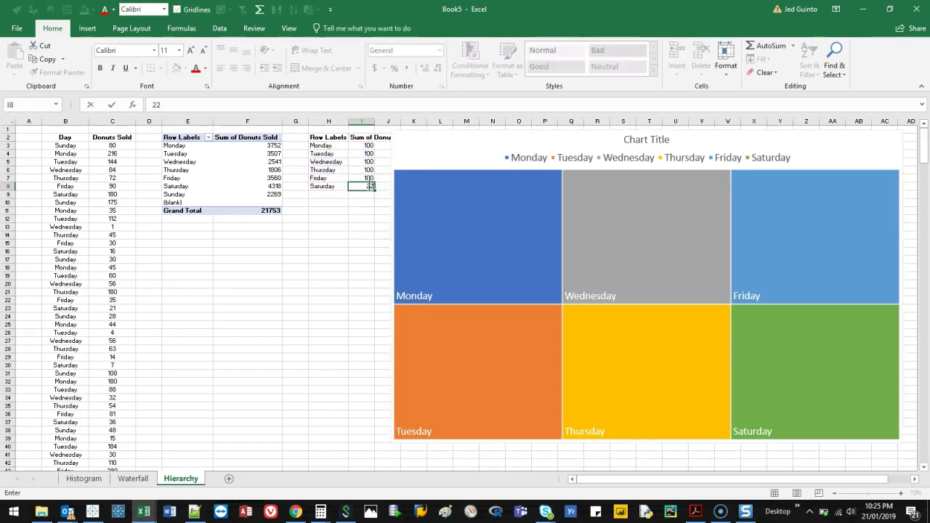
pyautogui.press('Return')
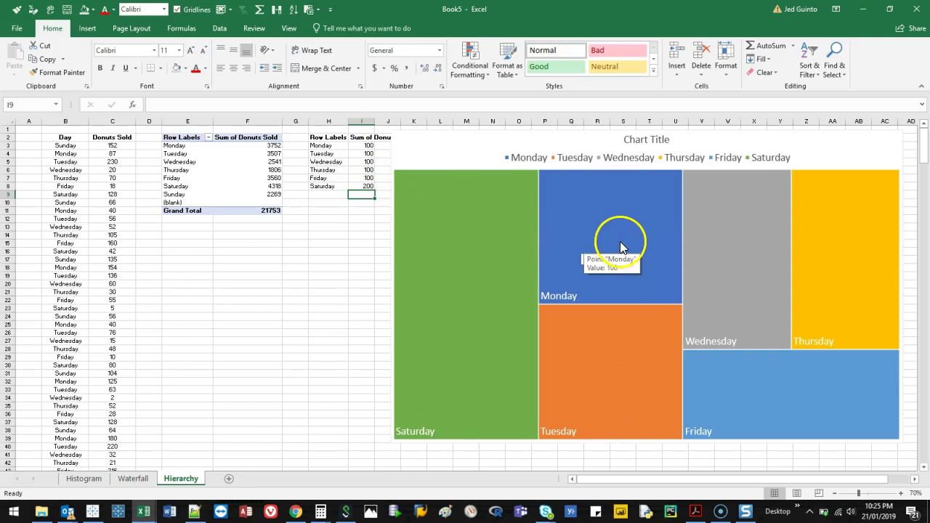
# Move and resize the treemap chart, then select the pivot table's daily totals
pyautogui.moveTo(396, 148); pyautogui.dragTo(349, 254)
pyautogui.moveTo(384, 222); pyautogui.dragTo(378, 140)
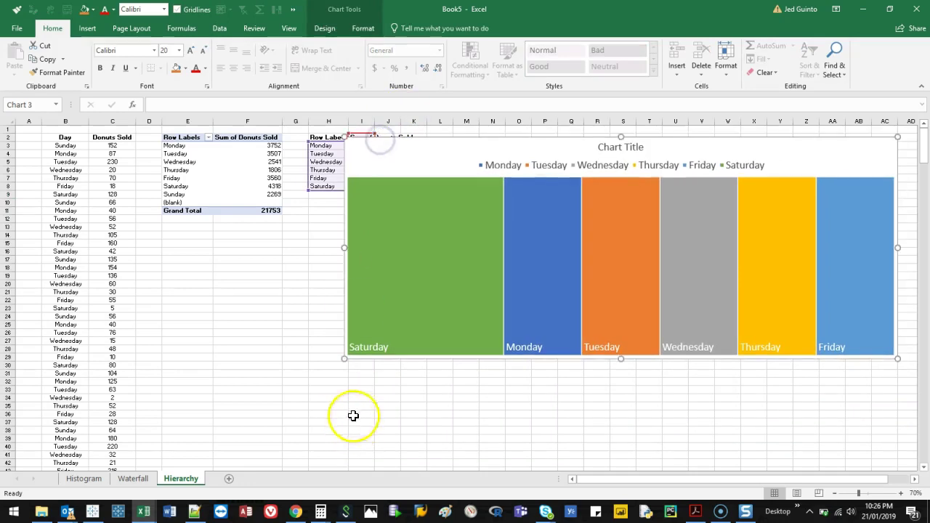
pyautogui.moveTo(345, 359); pyautogui.dragTo(391, 455)
pyautogui.moveTo(269, 146); pyautogui.dragTo(193, 189)
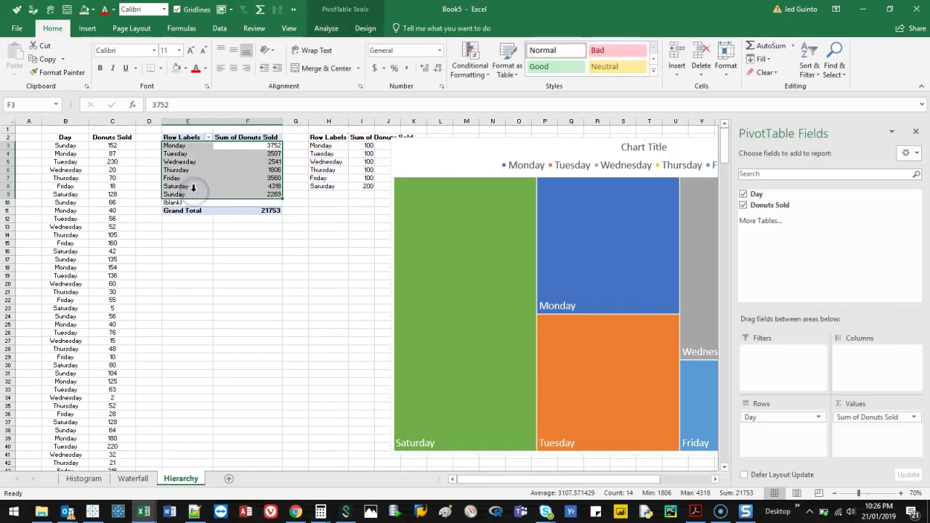
# Copy the pivot table's days and totals and paste them into H3:I9
pyautogui.hotkey('ctrl', 'c')
pyautogui.click(331, 145)
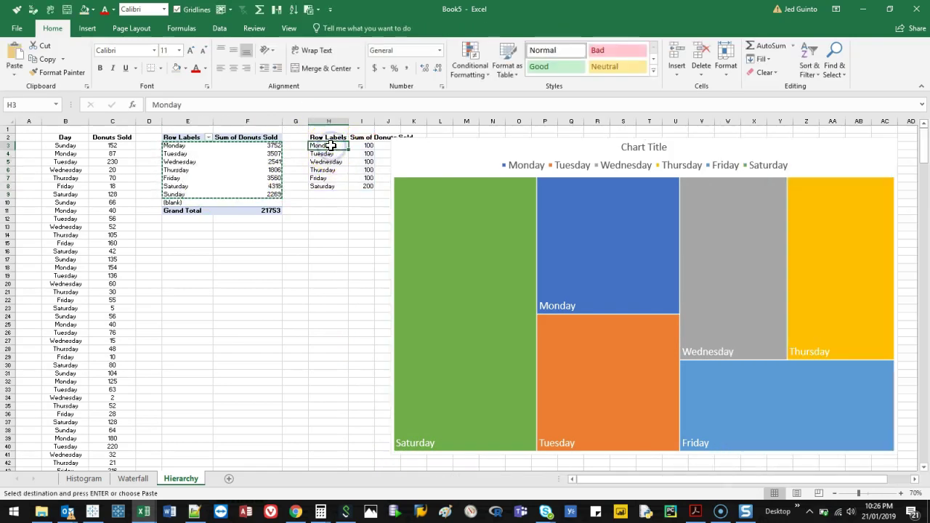
pyautogui.rightClick(343, 144)
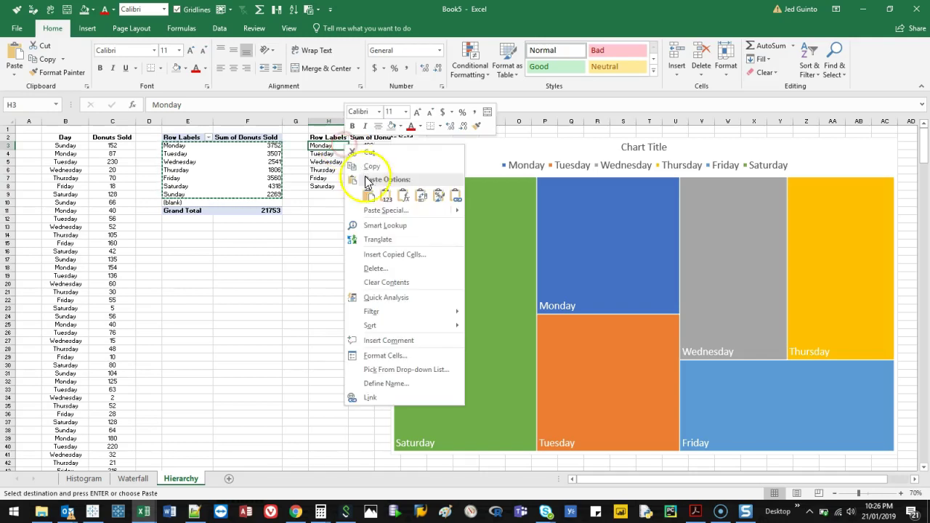
pyautogui.click(377, 195)
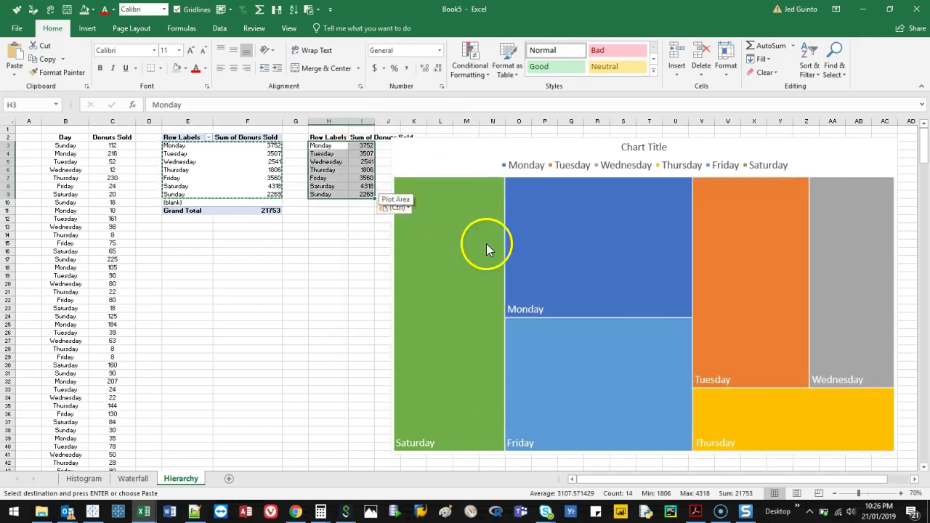
pyautogui.moveTo(437, 332)
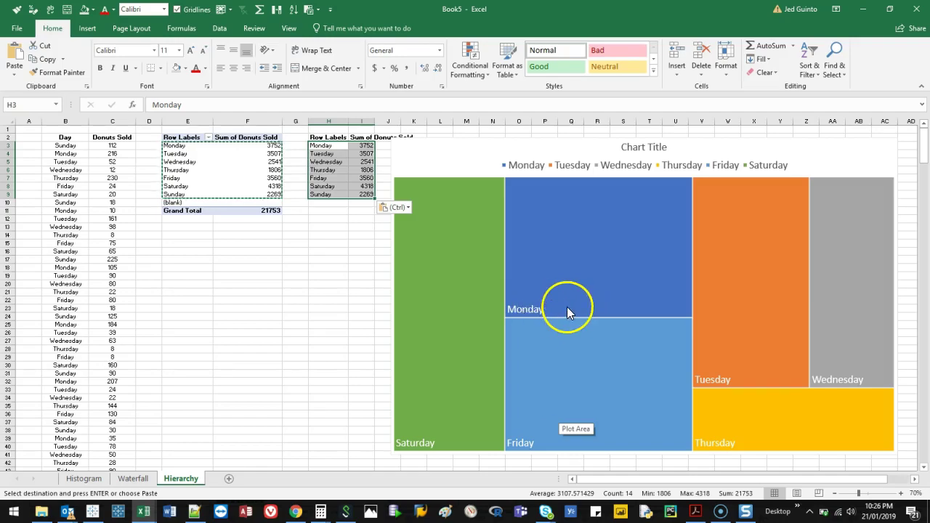
pyautogui.click(460, 154)
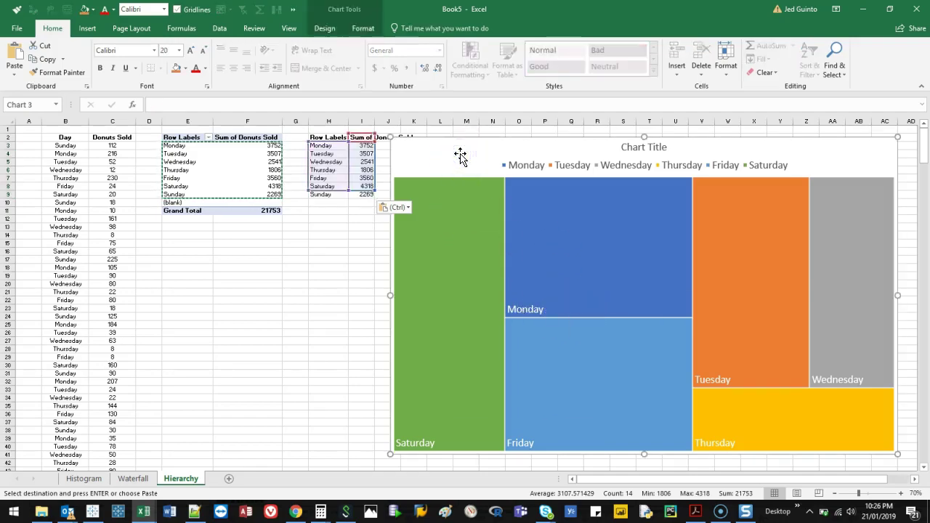
# Delete the old chart and insert an empty Treemap hierarchy chart from cell M6
pyautogui.press('Delete')
pyautogui.click(466, 168)
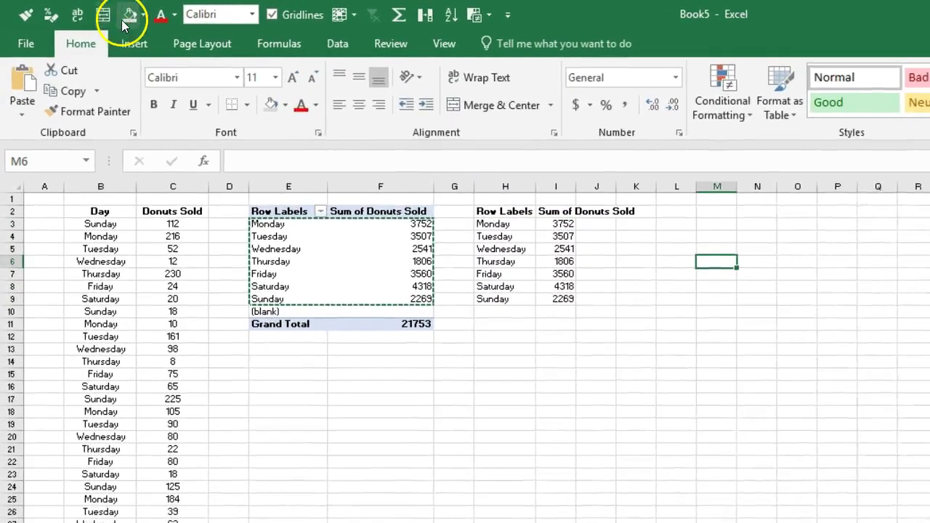
pyautogui.click(87, 28)
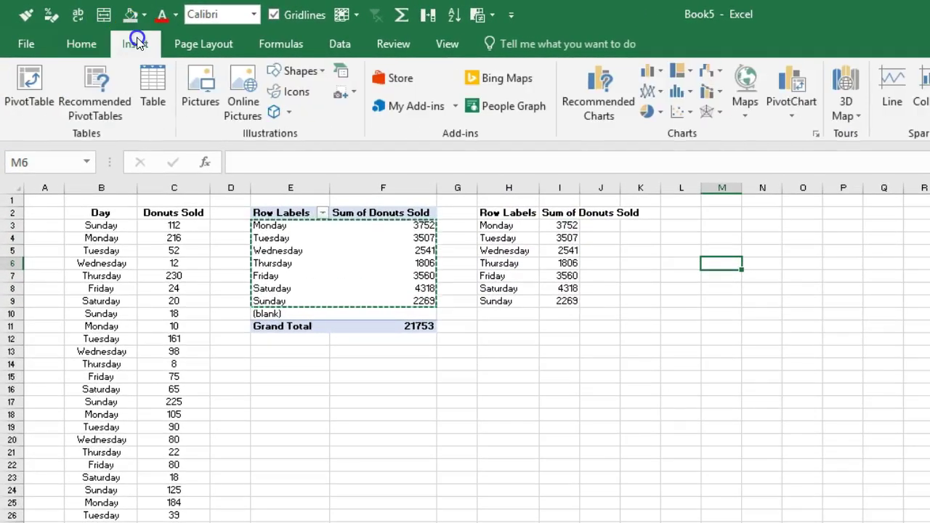
pyautogui.click(684, 76)
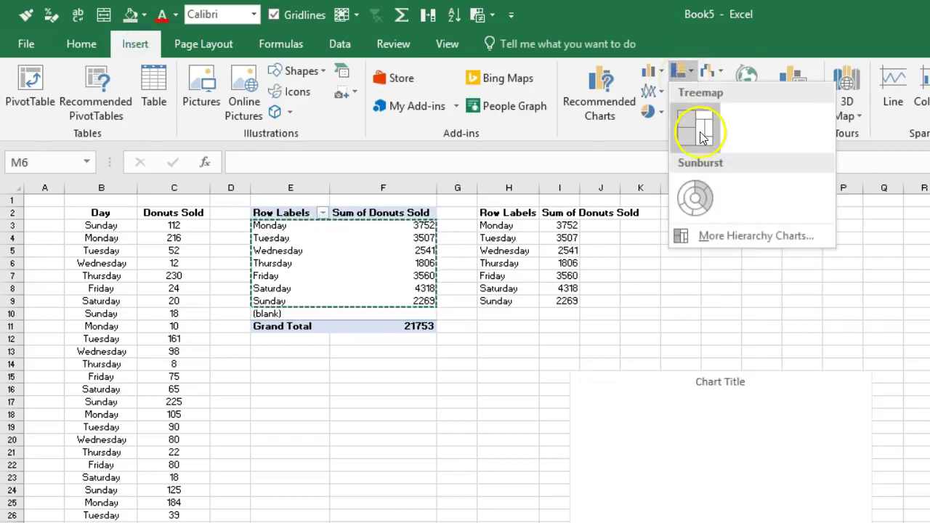
pyautogui.click(699, 129)
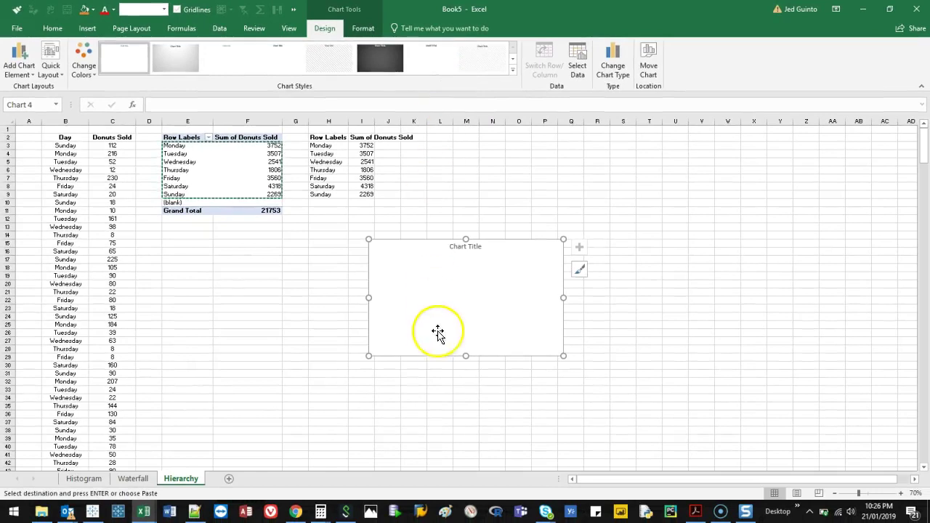
# Move the new treemap to the right of the tables and enlarge it
pyautogui.moveTo(544, 259); pyautogui.dragTo(879, 160)
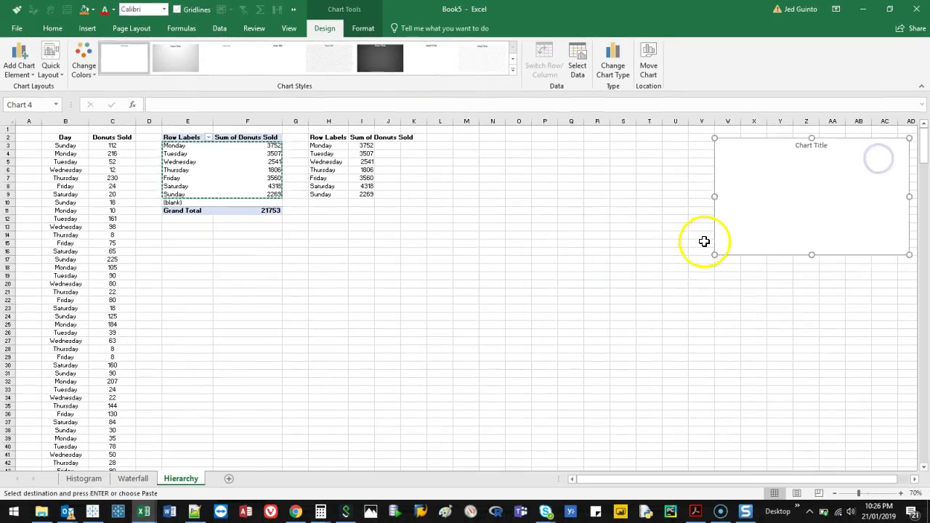
pyautogui.scroll(-1, 371, 471)
pyautogui.moveTo(370, 471); pyautogui.dragTo(428, 367)
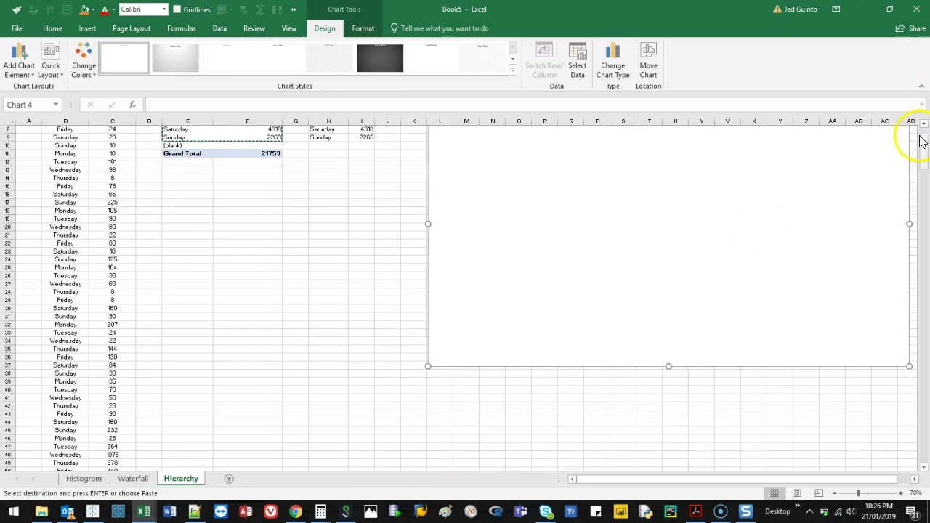
pyautogui.scroll(3, 917, 134)
# Add a chart series named from I2 with values from I3:I9
pyautogui.rightClick(669, 160)
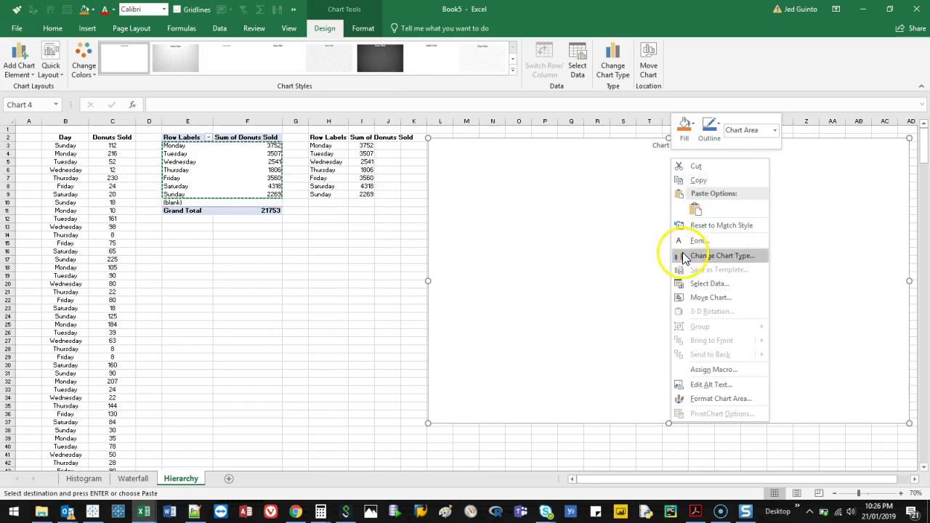
pyautogui.click(693, 283)
pyautogui.click(275, 285)
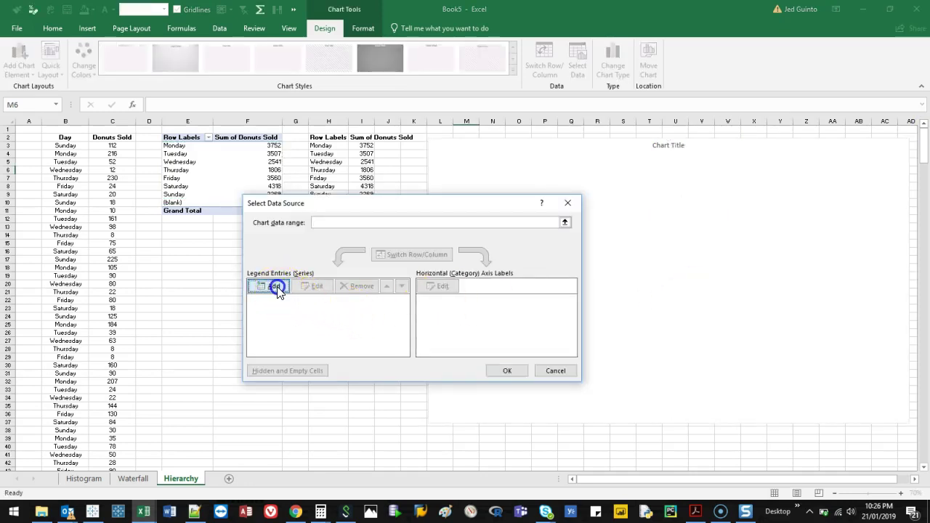
pyautogui.click(360, 138)
pyautogui.press('Tab')
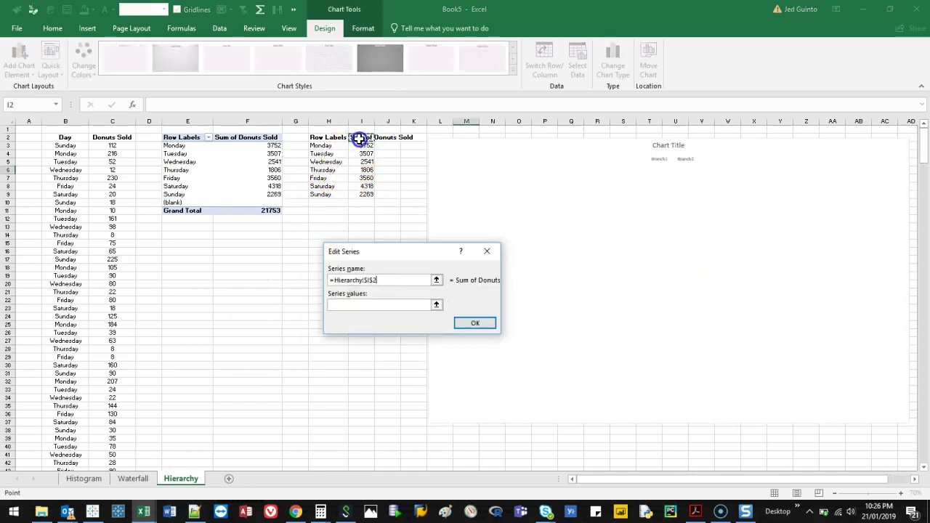
pyautogui.moveTo(362, 147); pyautogui.dragTo(368, 197)
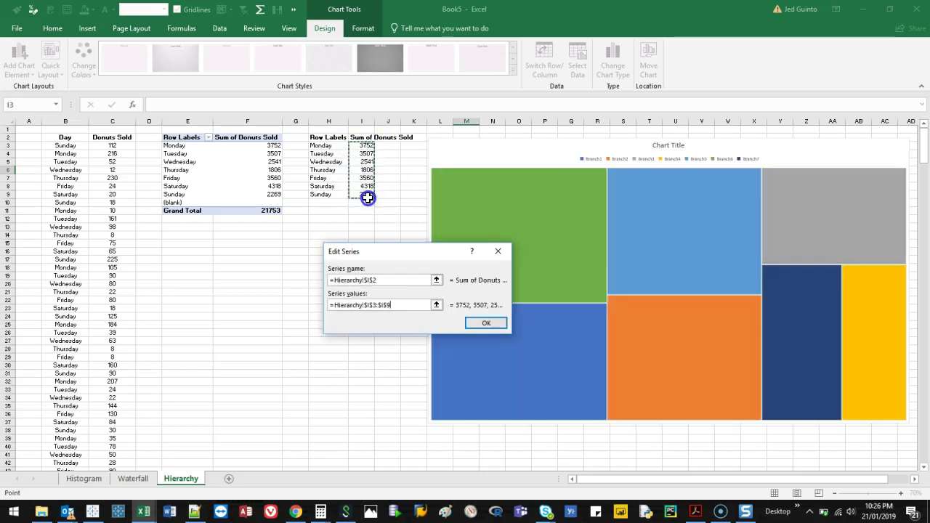
pyautogui.click(486, 323)
pyautogui.press('Return')
# Set the category labels to the day names in H3:H9 and apply the data
pyautogui.click(437, 287)
pyautogui.moveTo(318, 146); pyautogui.dragTo(322, 193)
pyautogui.click(477, 306)
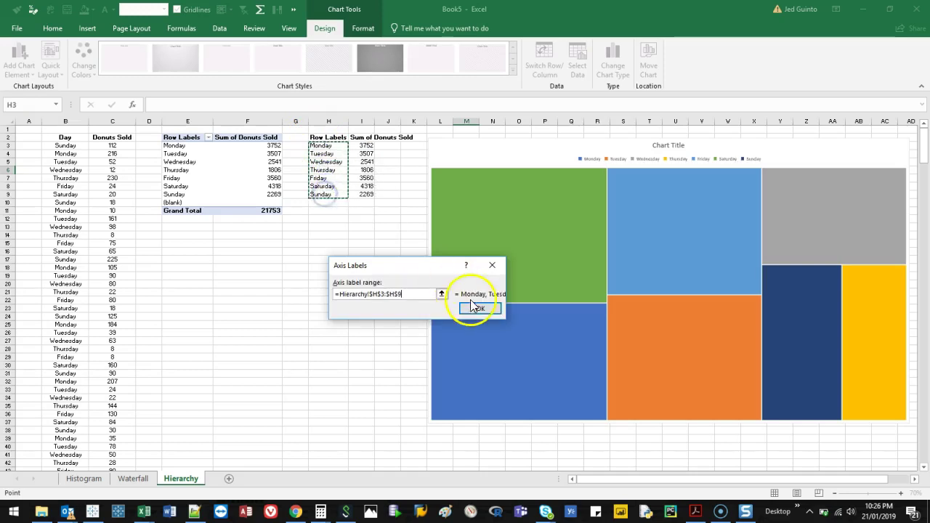
pyautogui.click(507, 371)
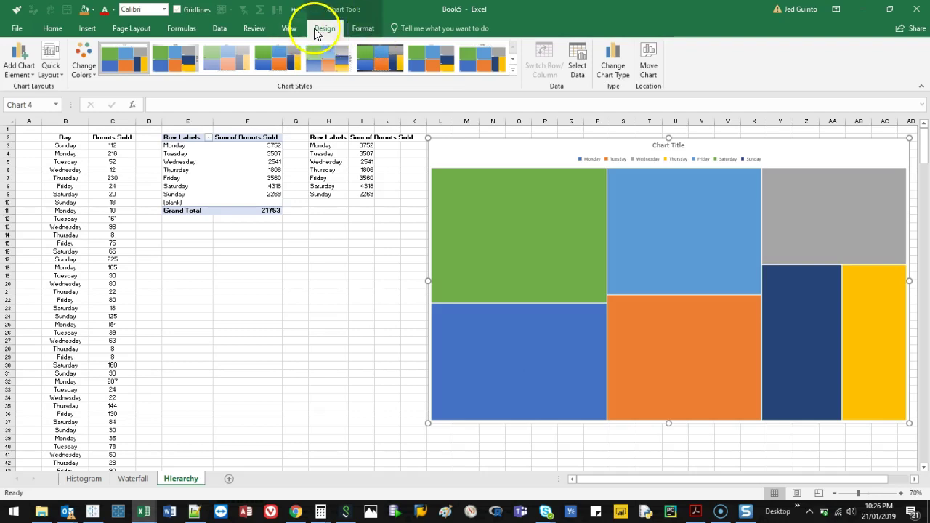
# Show data labels on the treemap tiles including each day's total value
pyautogui.click(18, 65)
pyautogui.moveTo(33, 101)
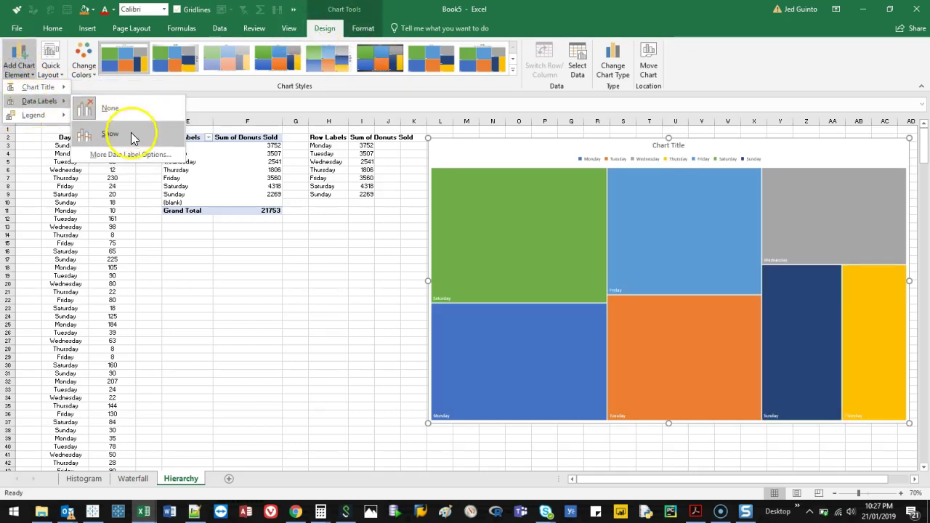
pyautogui.click(125, 133)
pyautogui.click(14, 71)
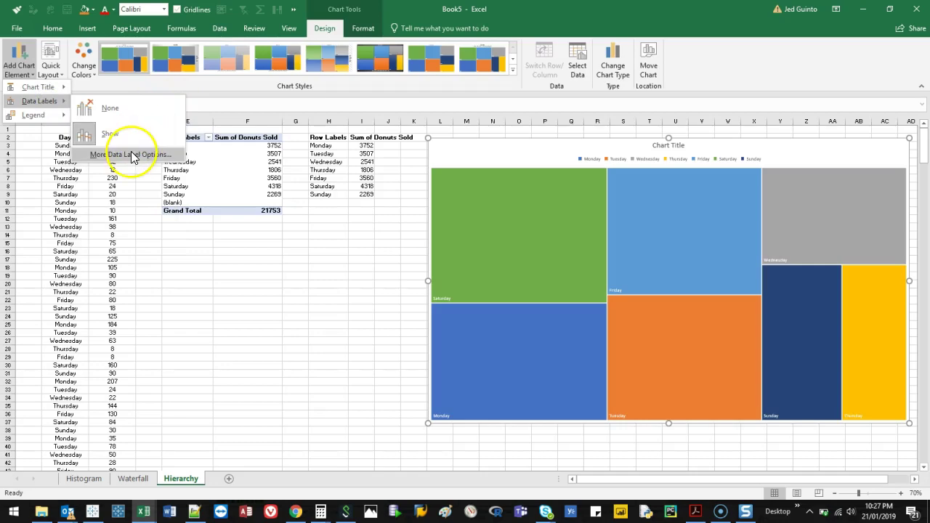
pyautogui.click(132, 155)
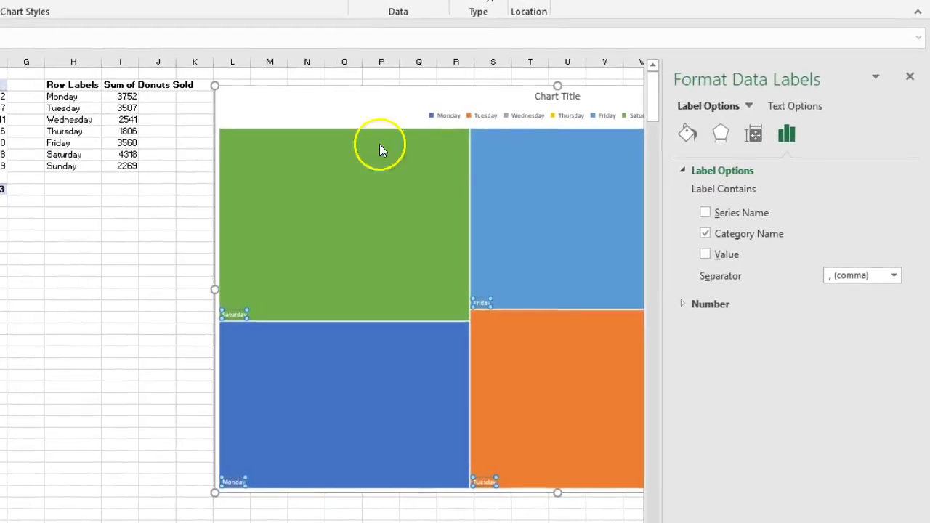
pyautogui.click(705, 254)
pyautogui.click(912, 80)
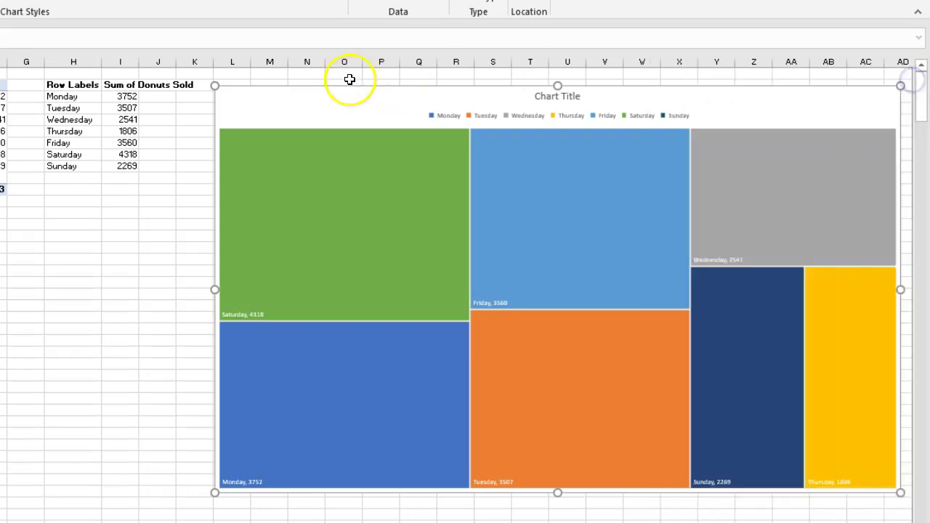
# Increase the data label font size two steps
pyautogui.hotkey('alt', 'h')
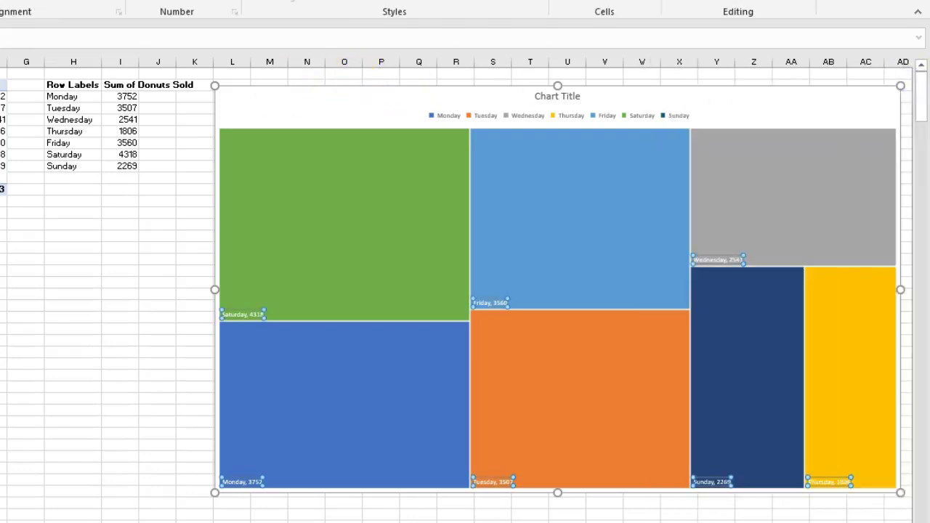
pyautogui.hotkey('ctrl', 'shift', '.')
pyautogui.hotkey('ctrl', 'shift', '.')
pyautogui.hotkey('ctrl', 'shift', '.')
pyautogui.hotkey('ctrl', 'shift', '.')
pyautogui.hotkey('ctrl', 'shift', '.')
pyautogui.hotkey('ctrl', 'shift', '.')
pyautogui.hotkey('ctrl', 'shift', '.')
pyautogui.hotkey('ctrl', 'shift', '.')
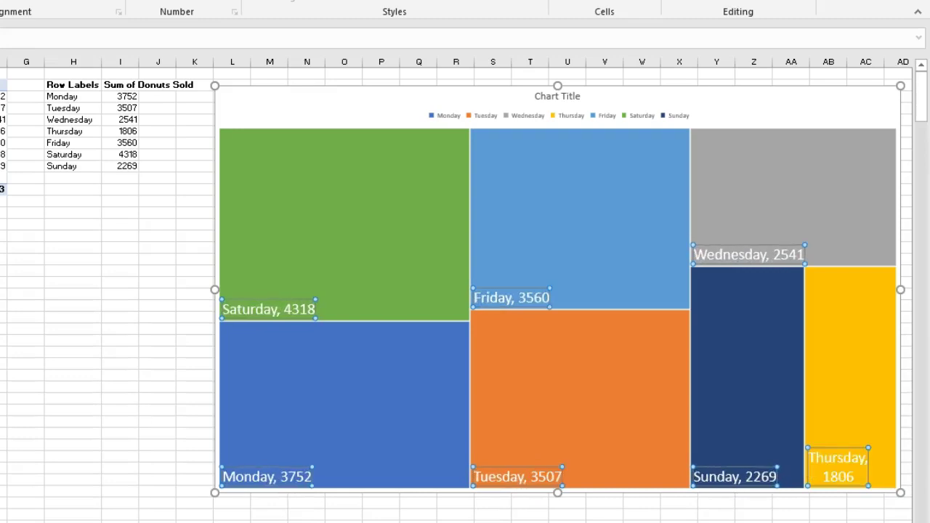
pyautogui.hotkey('ctrl', 'shift', '.')
pyautogui.hotkey('ctrl', 'shift', '.')
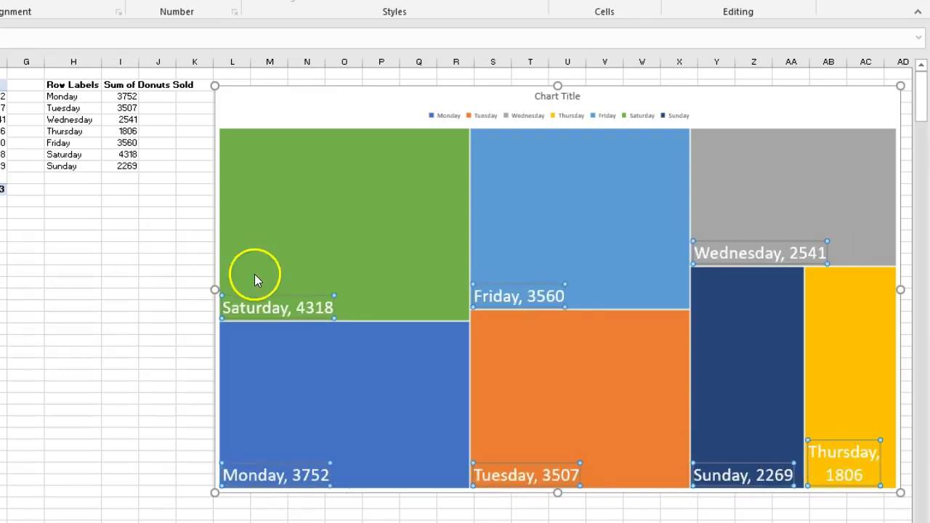
pyautogui.click(154, 269)
pyautogui.moveTo(374, 222)
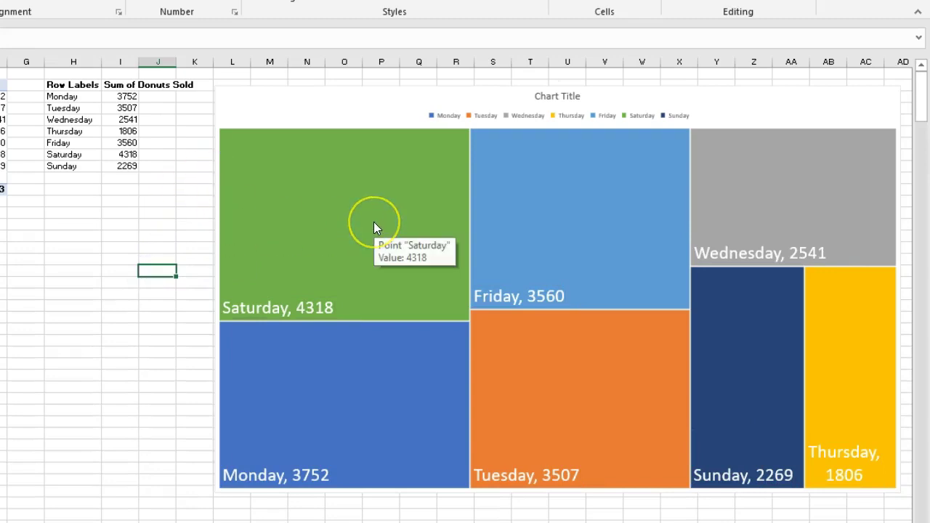
pyautogui.moveTo(336, 210); pyautogui.dragTo(346, 344)
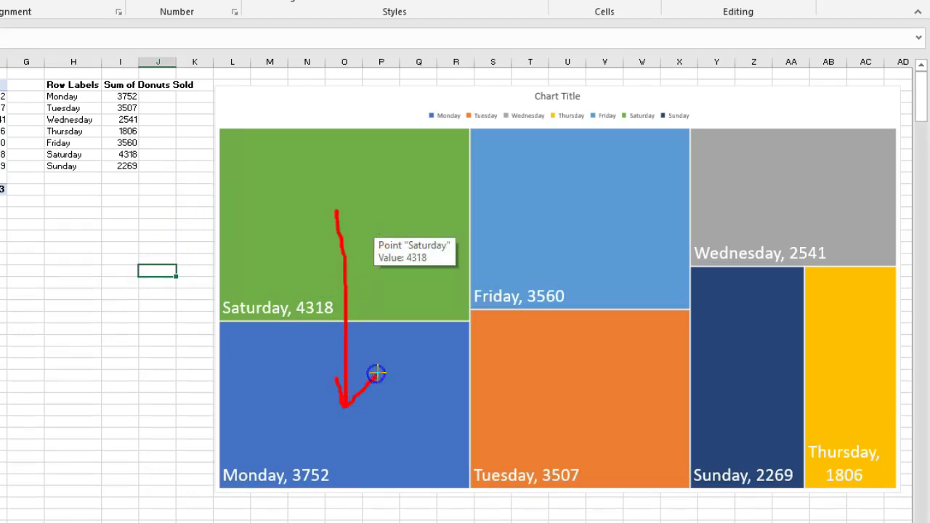
pyautogui.moveTo(342, 411)
pyautogui.mouseDown()
pyautogui.moveTo(357, 411)
pyautogui.moveTo(449, 257)
pyautogui.mouseUp()
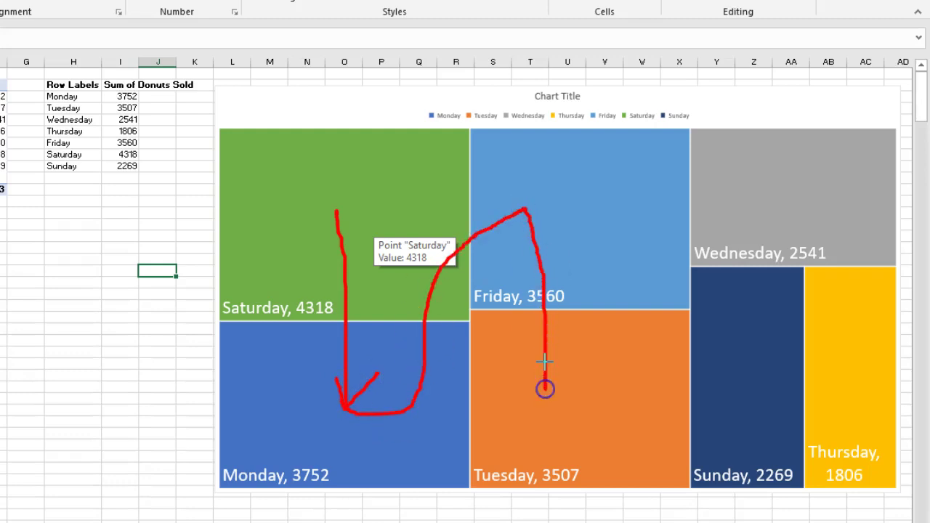
pyautogui.moveTo(526, 362)
pyautogui.mouseDown()
pyautogui.moveTo(544, 392)
pyautogui.moveTo(587, 400)
pyautogui.moveTo(755, 189)
pyautogui.moveTo(702, 309)
pyautogui.moveTo(800, 338)
pyautogui.moveTo(786, 427)
pyautogui.mouseUp()
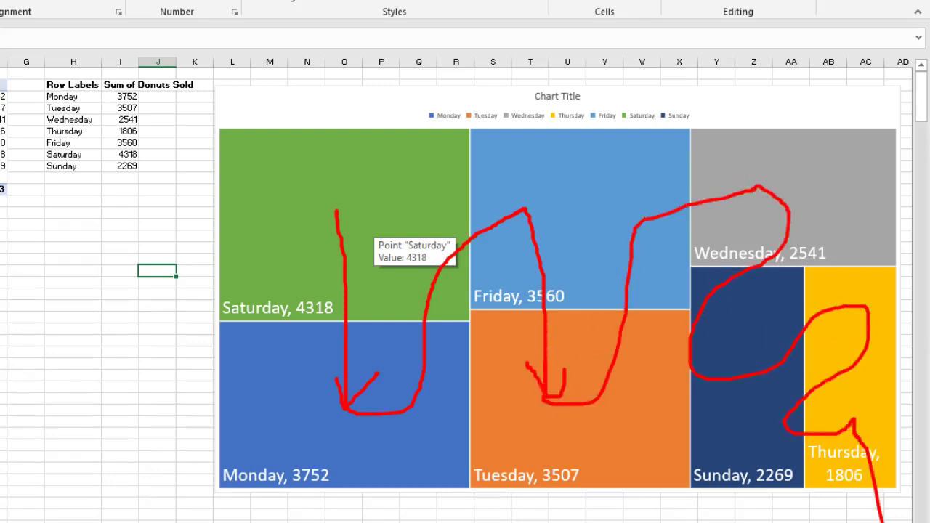
pyautogui.press('e')
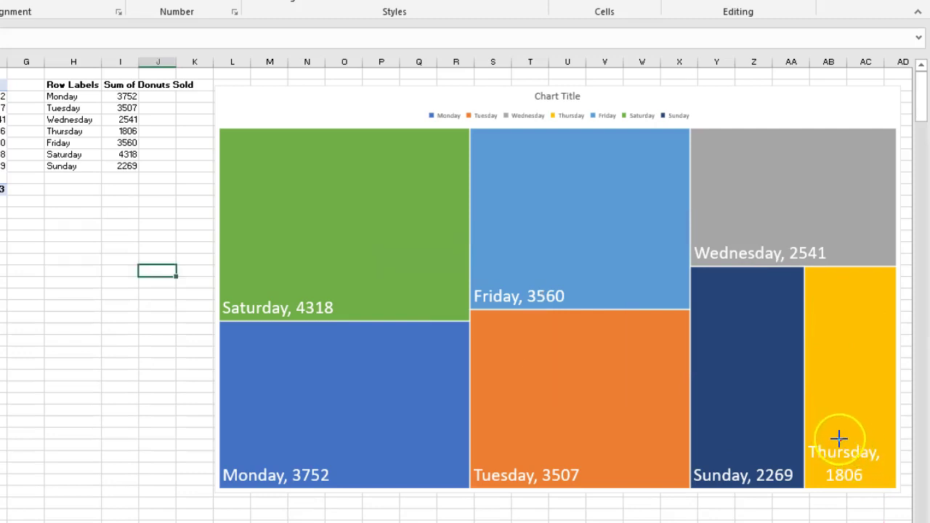
pyautogui.moveTo(841, 440); pyautogui.dragTo(852, 493)
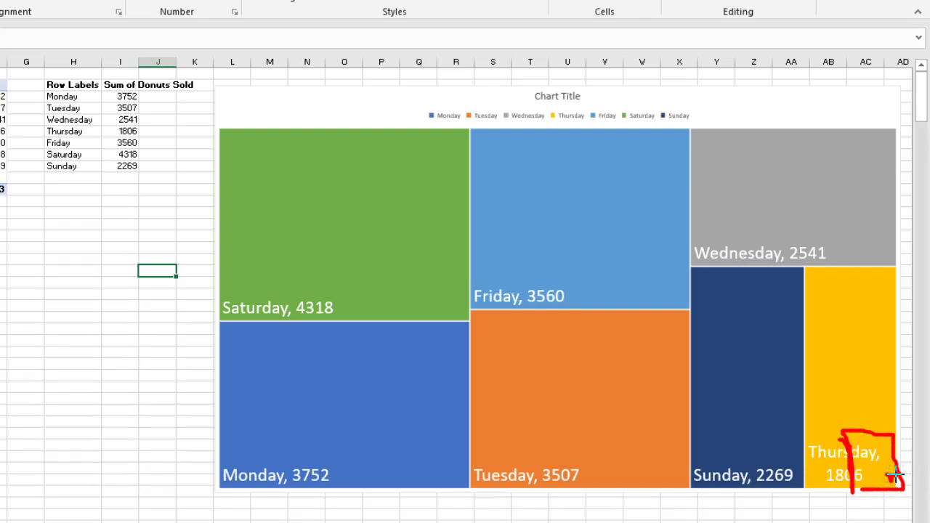
pyautogui.press('Escape')
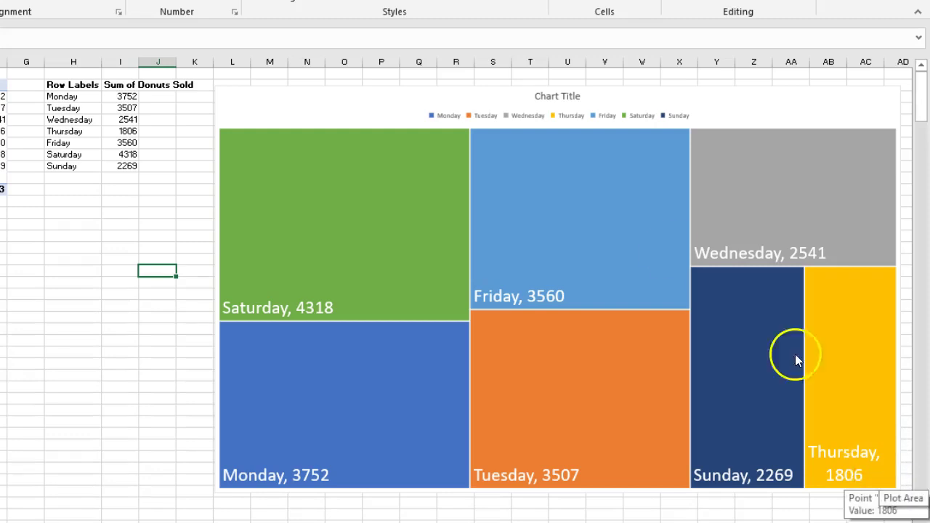